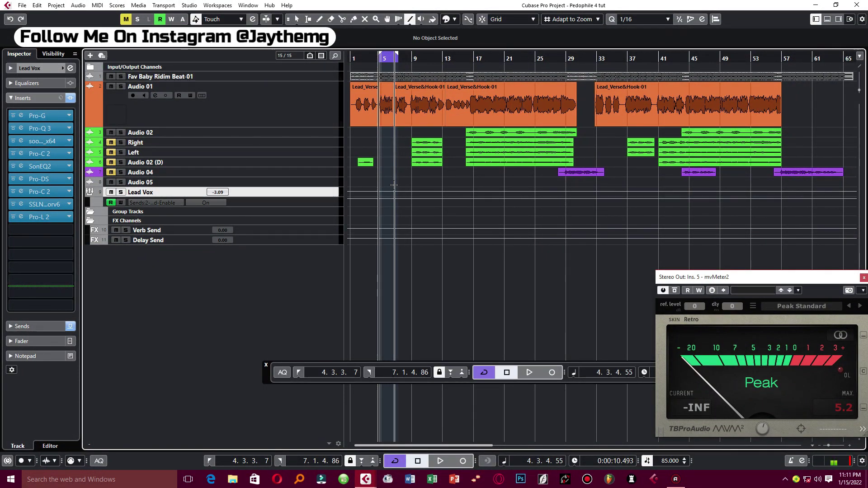
Step: Load Antares Harmony Engine on the Lead Vox inserts by searching 'harmony'
click(67, 229)
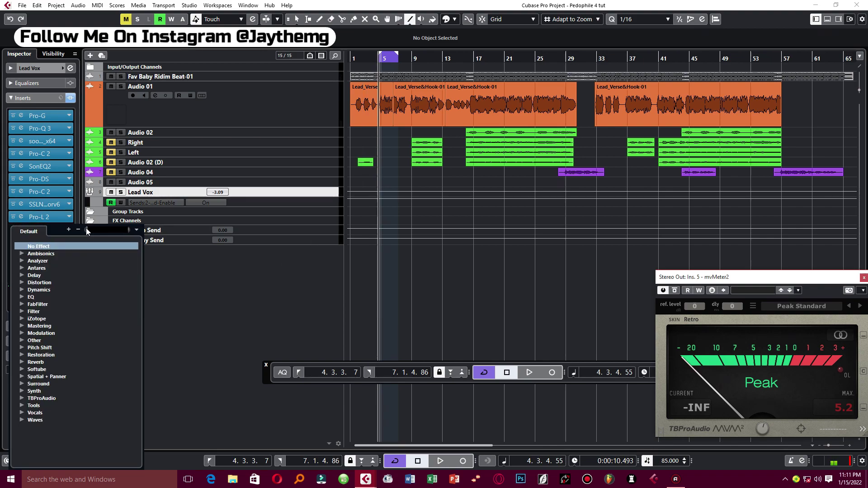
text(harmony)
key(Return)
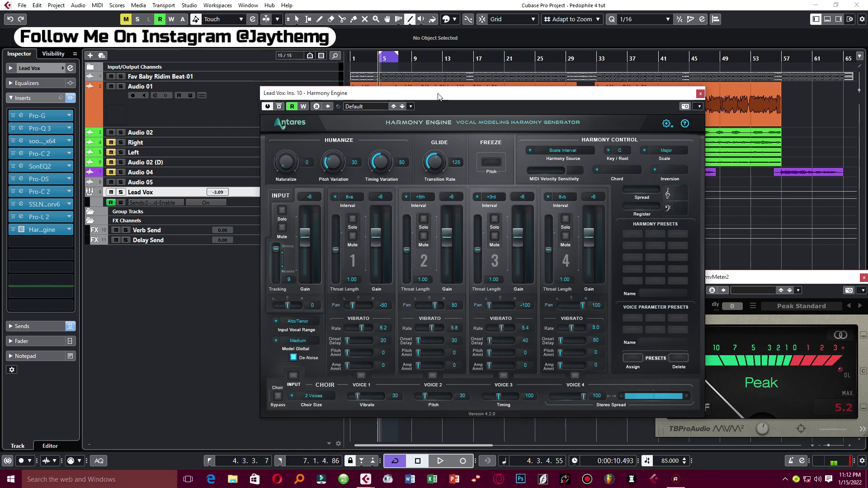
Step: Move the Harmony Engine window, check Audio 01's inserts, then reselect Lead Vox
mouse_move(437, 97)
mouse_down()
mouse_move(440, 124)
mouse_move(454, 117)
mouse_move(451, 99)
mouse_up()
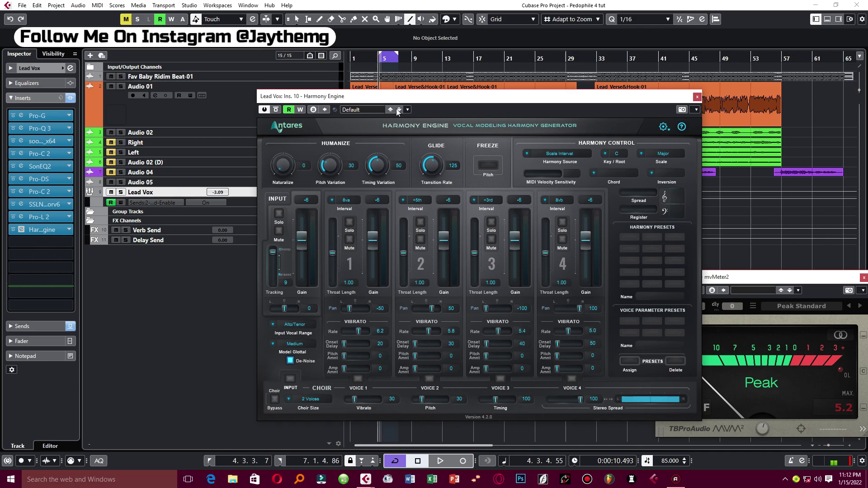
drag(403, 97, 409, 145)
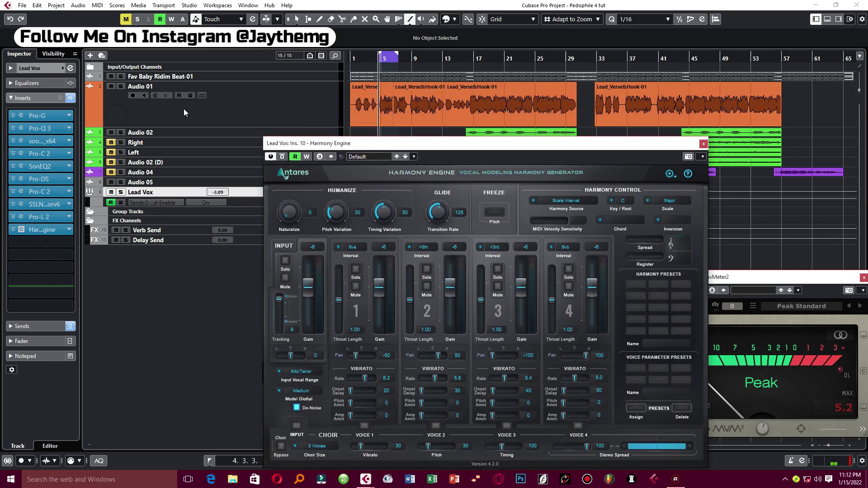
click(296, 109)
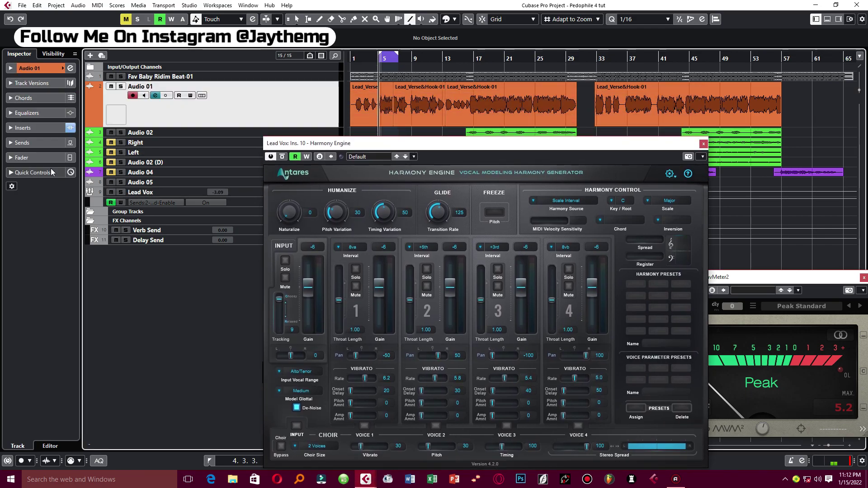
click(31, 126)
click(188, 194)
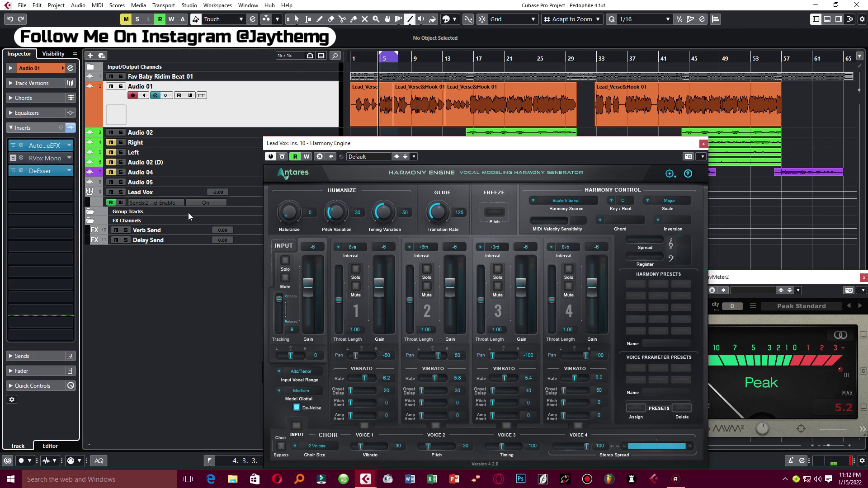
drag(412, 146, 405, 94)
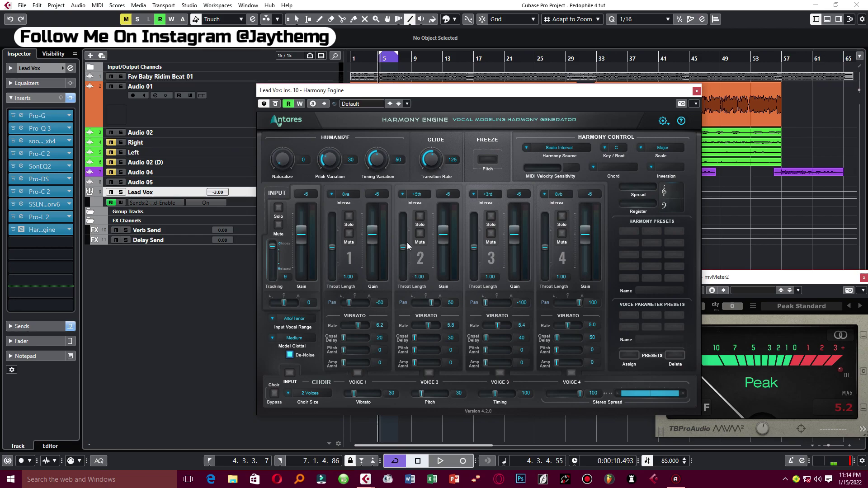
Step: Check the key set in Audio 01's Auto-Tune EFX+
click(620, 148)
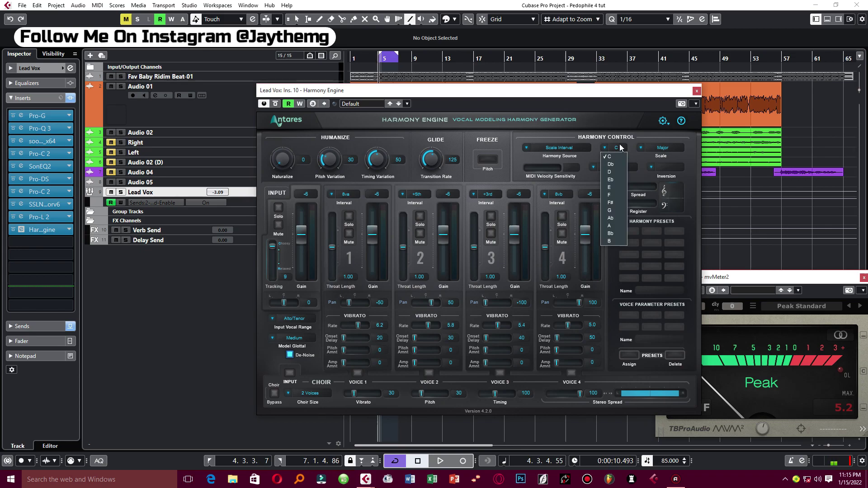
click(224, 123)
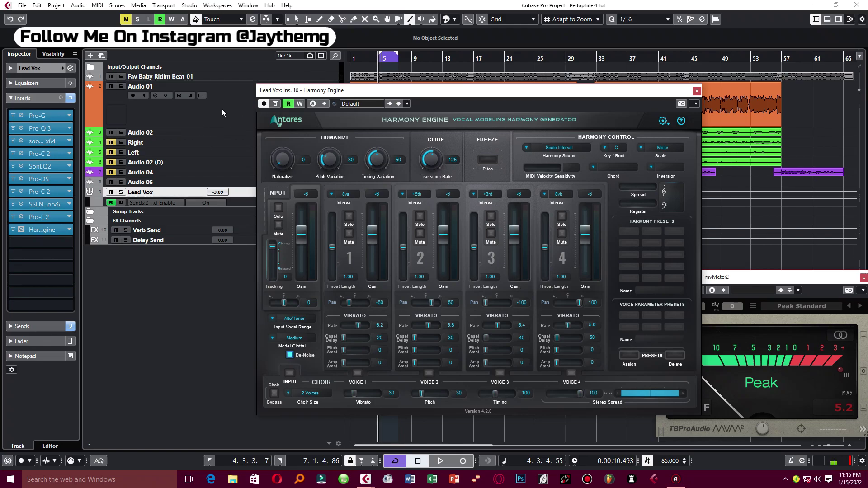
click(222, 108)
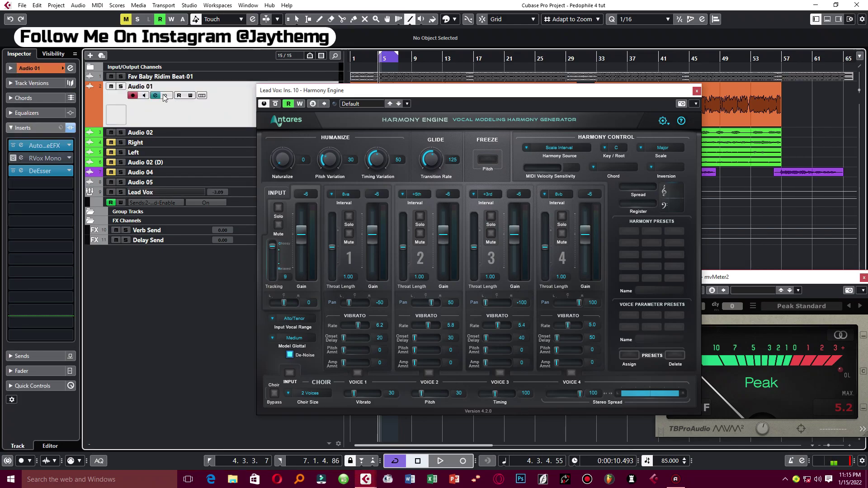
click(44, 145)
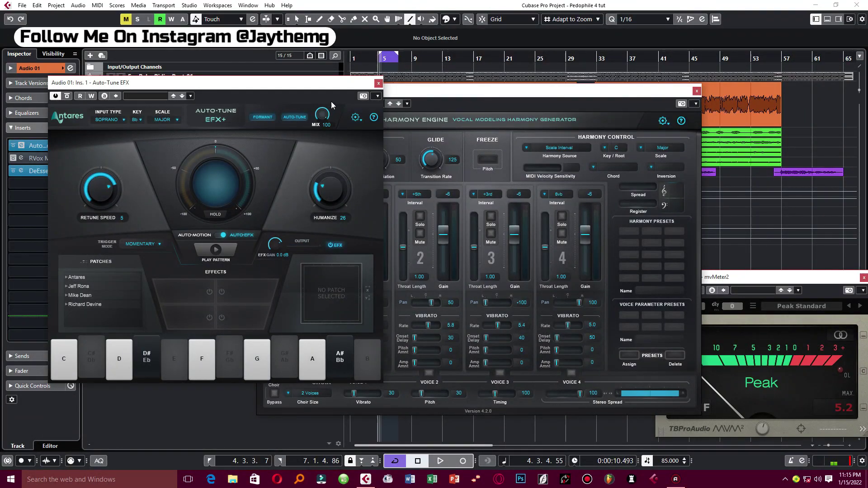
click(378, 83)
Step: Set Harmony Engine's key to Bb and its input vocal range to Soprano
click(616, 148)
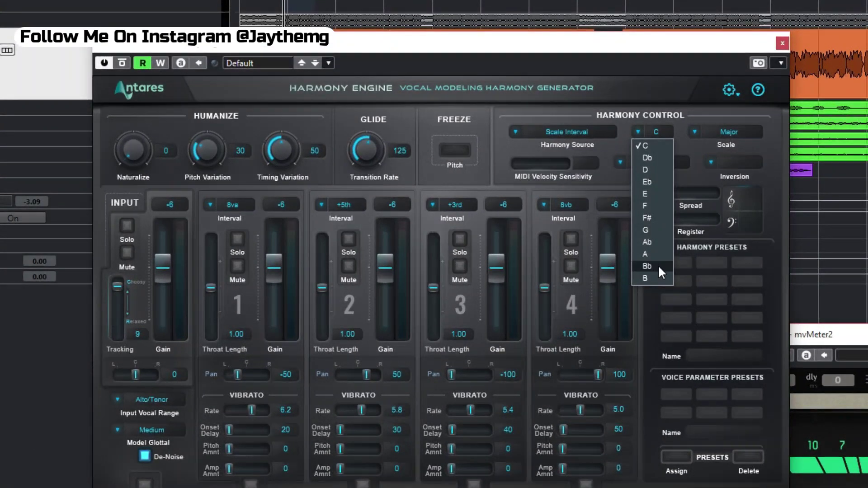
click(648, 266)
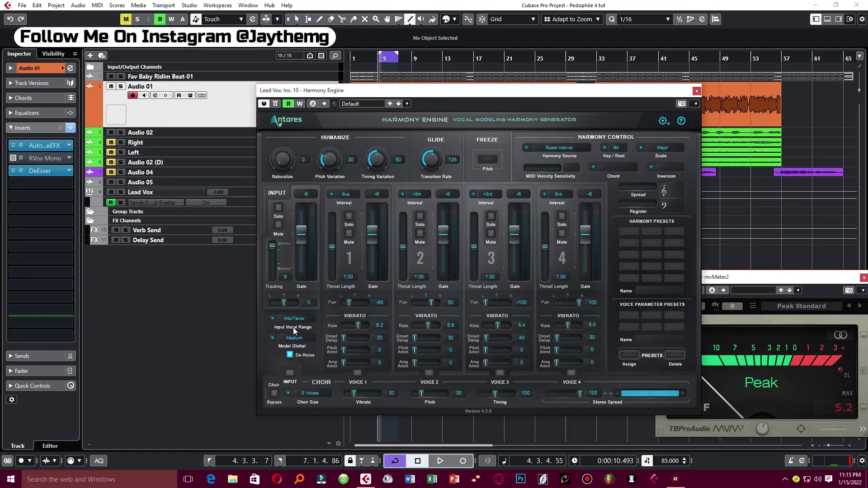
click(296, 319)
click(302, 323)
click(302, 323)
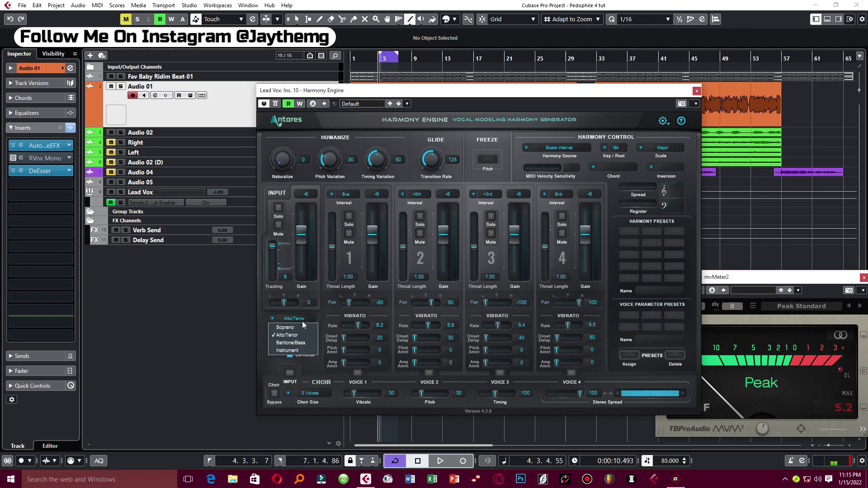
click(294, 319)
click(294, 319)
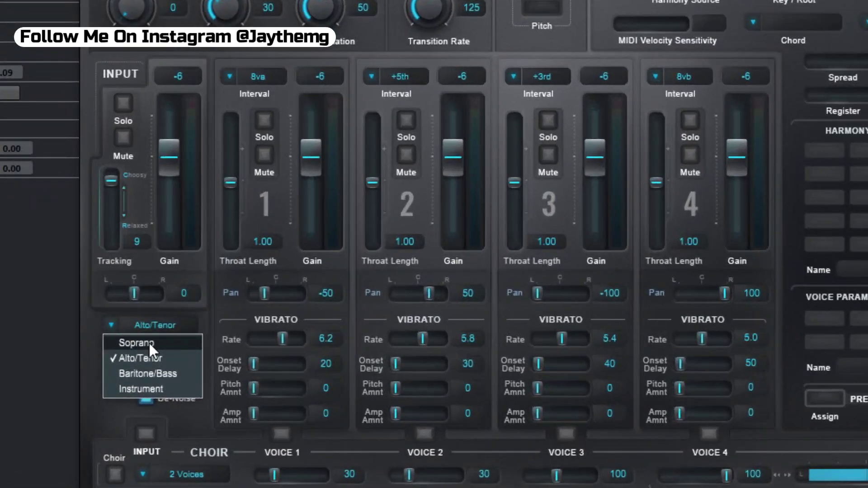
click(285, 327)
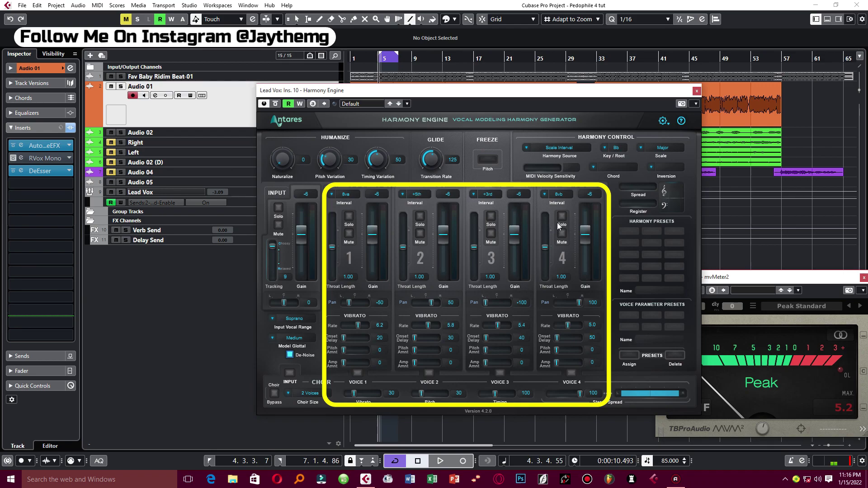
Step: Set Harmony Engine voice 1's interval to unison (U)
click(344, 194)
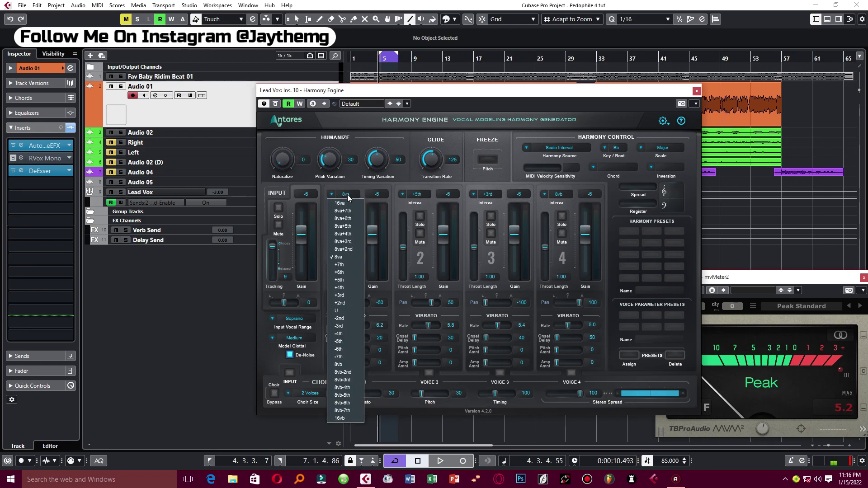
click(344, 311)
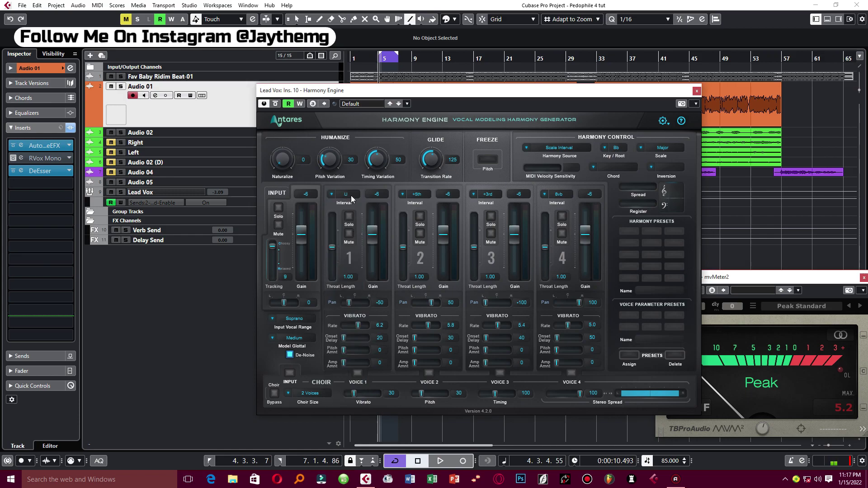
click(347, 195)
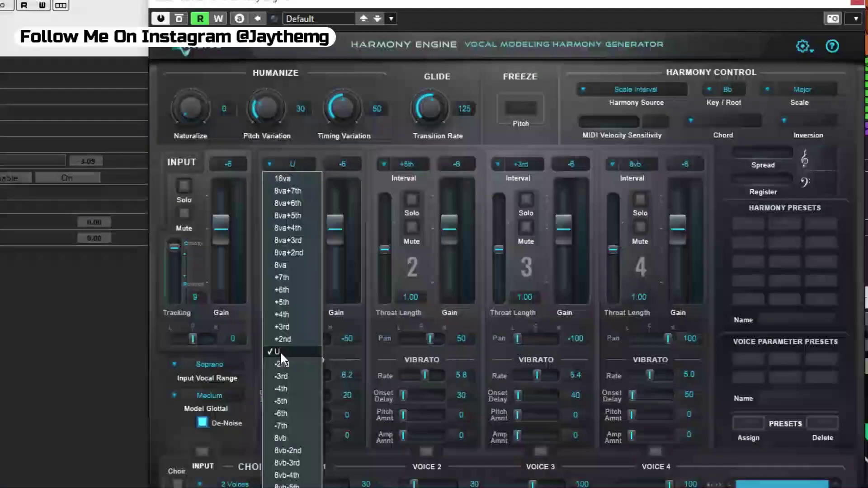
click(292, 162)
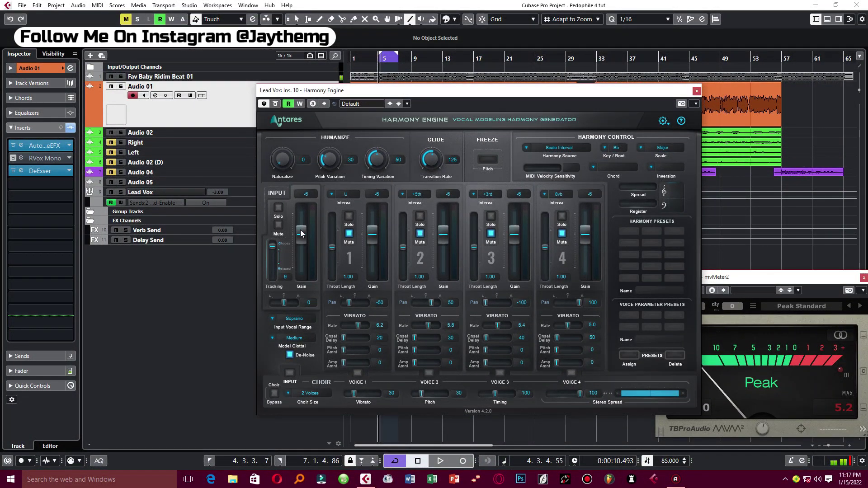
Step: Raise the input gain to 8 and play back to check the vocal level
drag(301, 237, 302, 222)
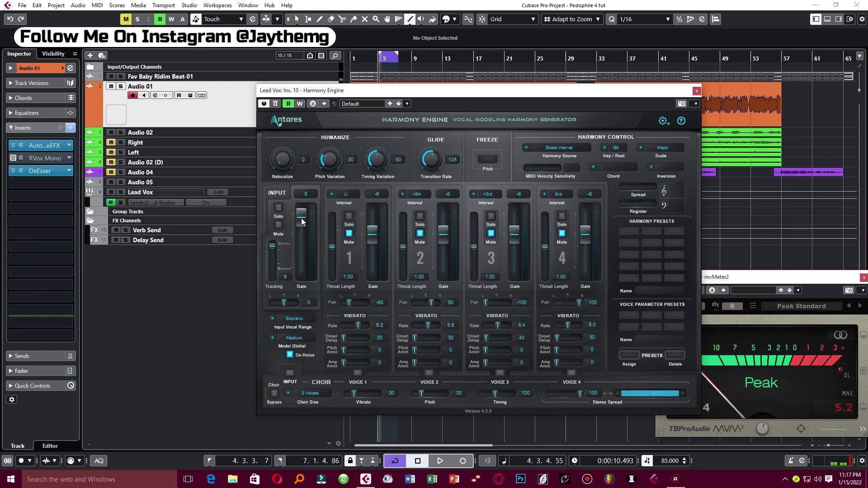
key(space)
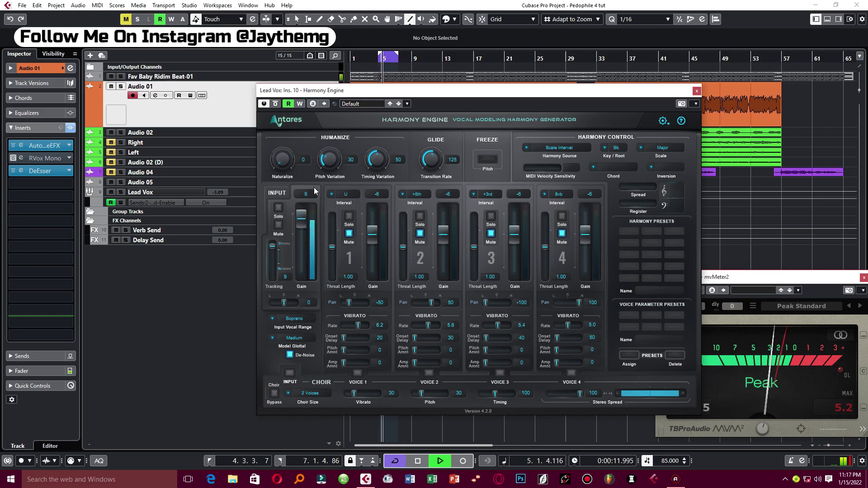
drag(390, 94, 390, 96)
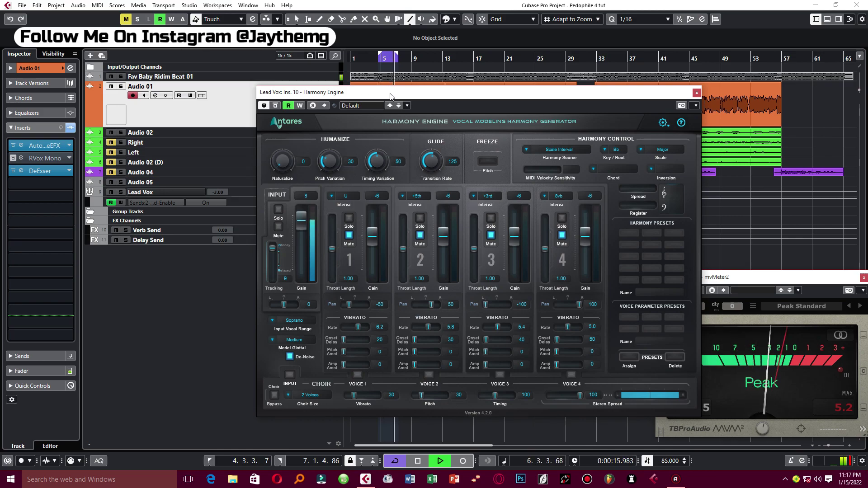
key(space)
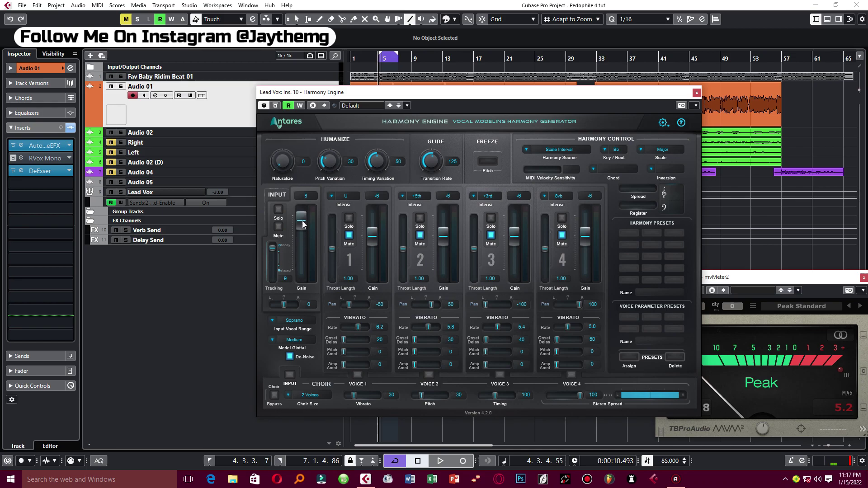
drag(302, 221, 306, 248)
Step: Keep voice 1 at U, mute the original input, and raise voice 1's gain to 8 during playback
click(346, 196)
click(339, 313)
click(278, 227)
key(space)
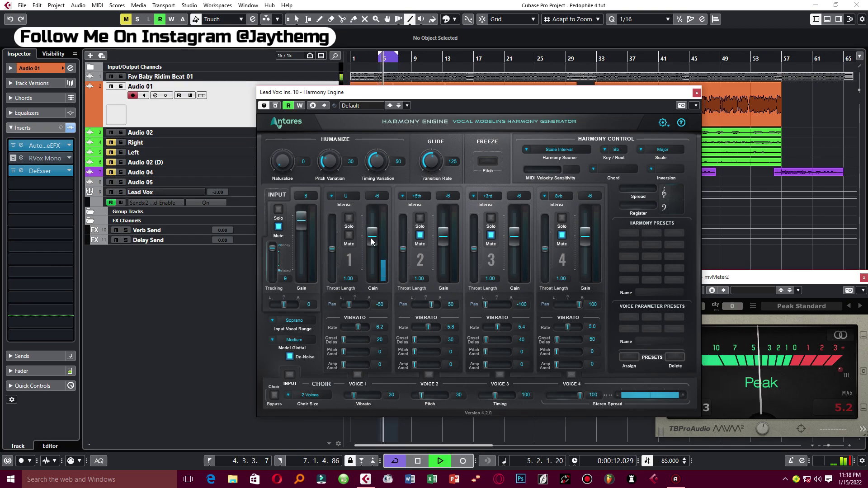
drag(372, 236, 369, 223)
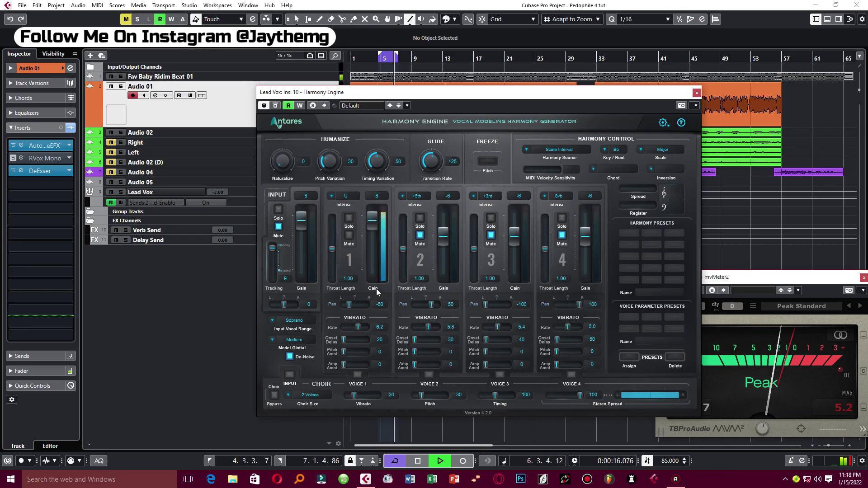
key(space)
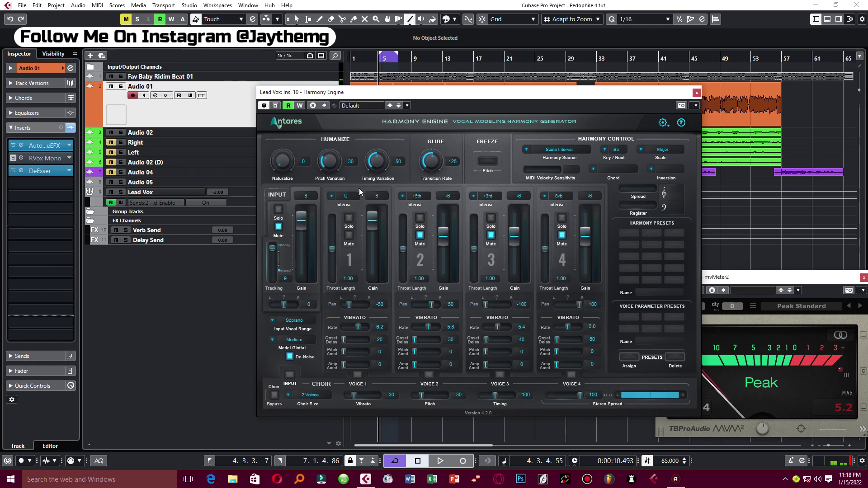
click(348, 195)
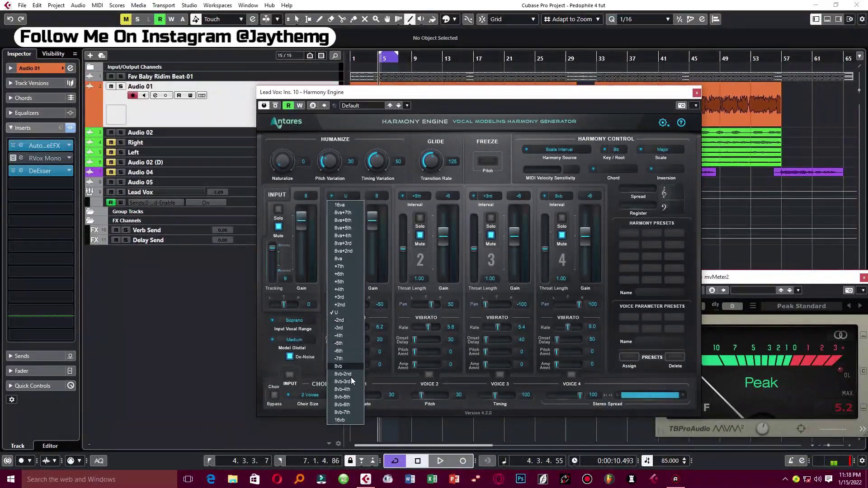
Step: Audition voice 1 at 8va, then +6th, settling on -6th with its gain at 4
click(342, 258)
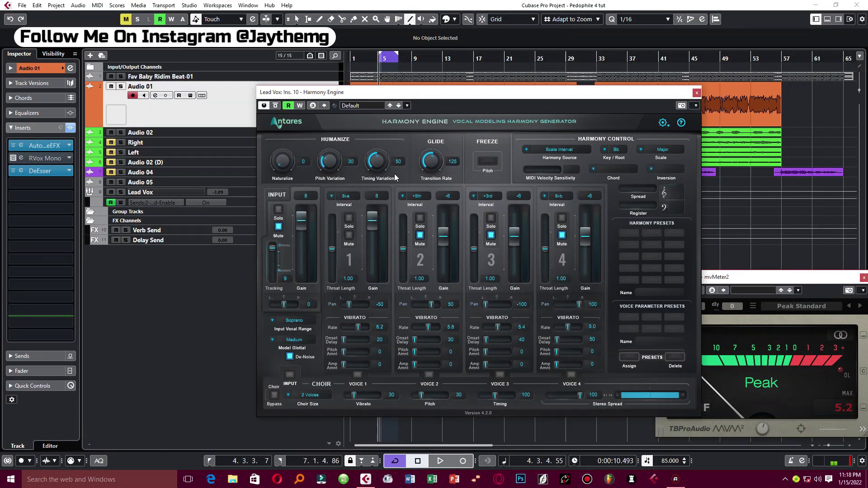
key(space)
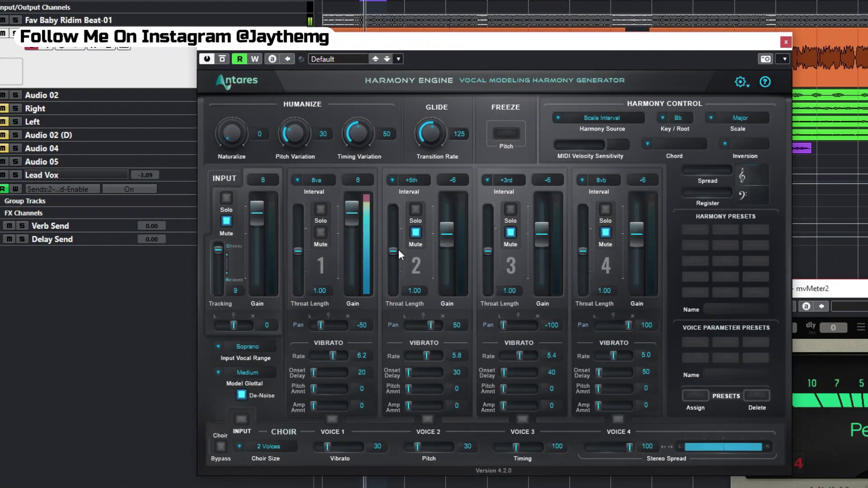
drag(351, 214, 347, 219)
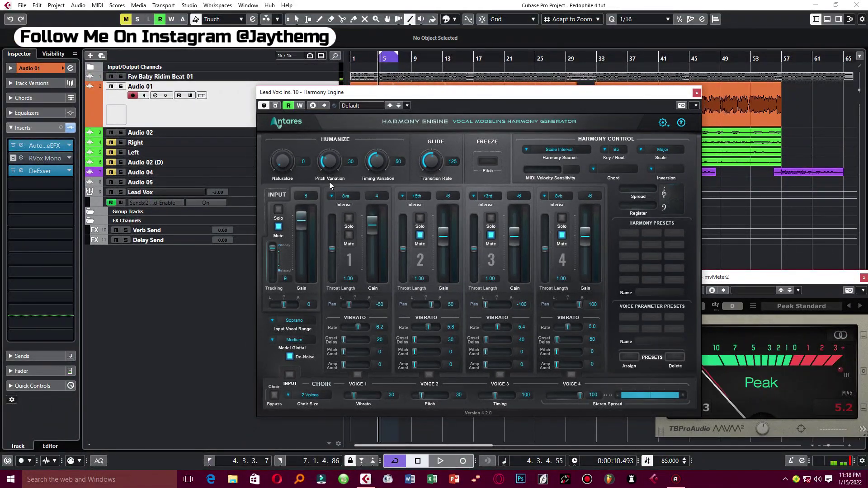
click(339, 196)
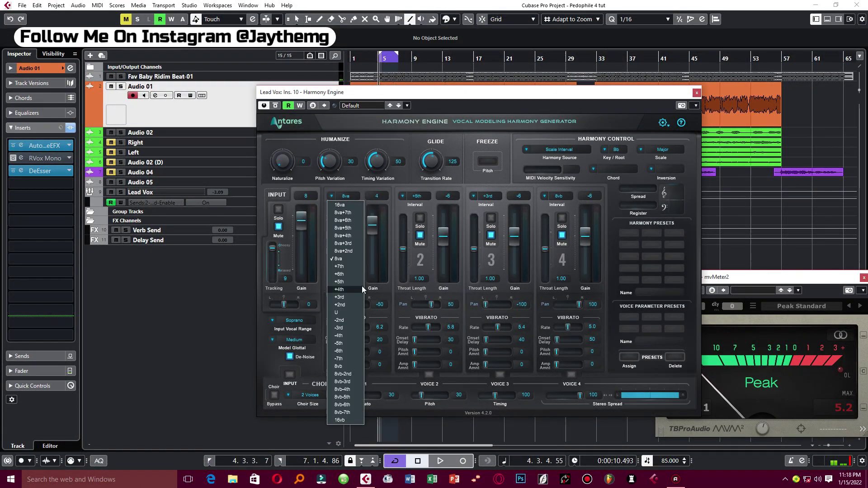
click(339, 273)
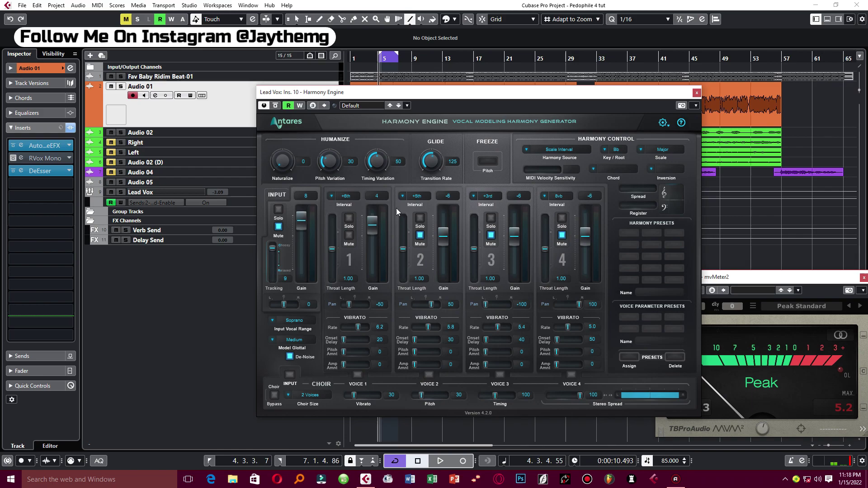
key(space)
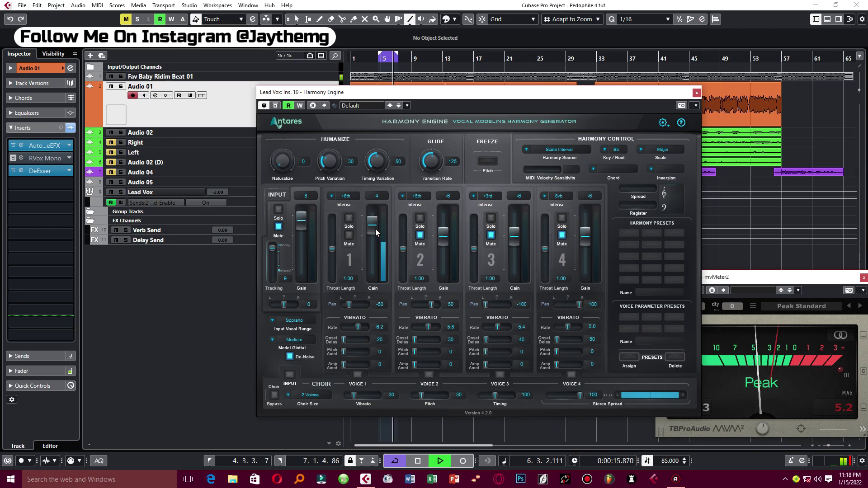
key(space)
click(343, 196)
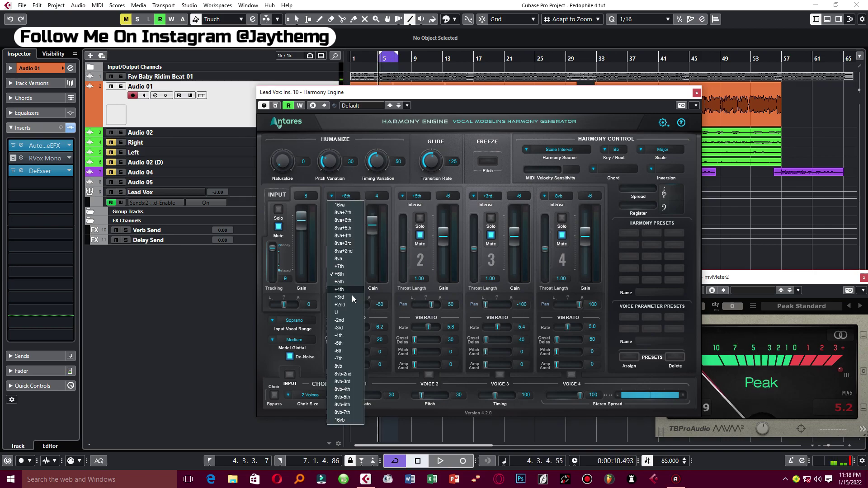
click(342, 351)
key(space)
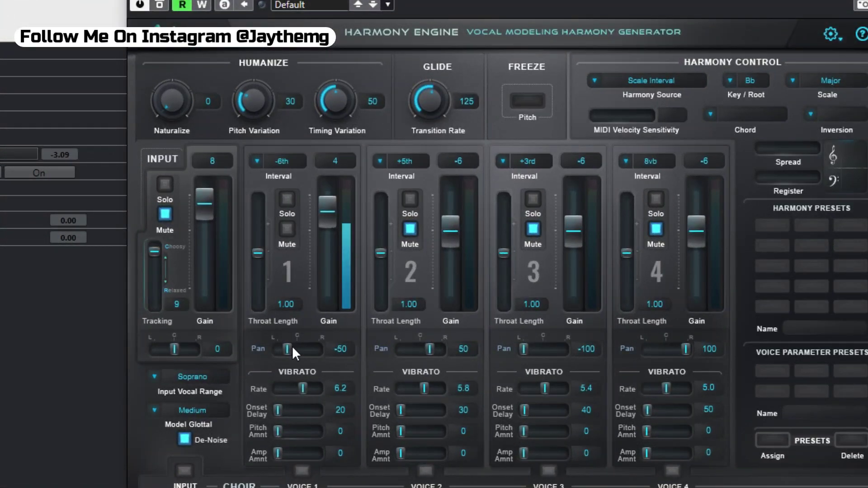
Step: Pan voice 1 to near centre (8) and set its vibrato pitch amount to 20
drag(351, 303, 353, 304)
drag(295, 349, 297, 353)
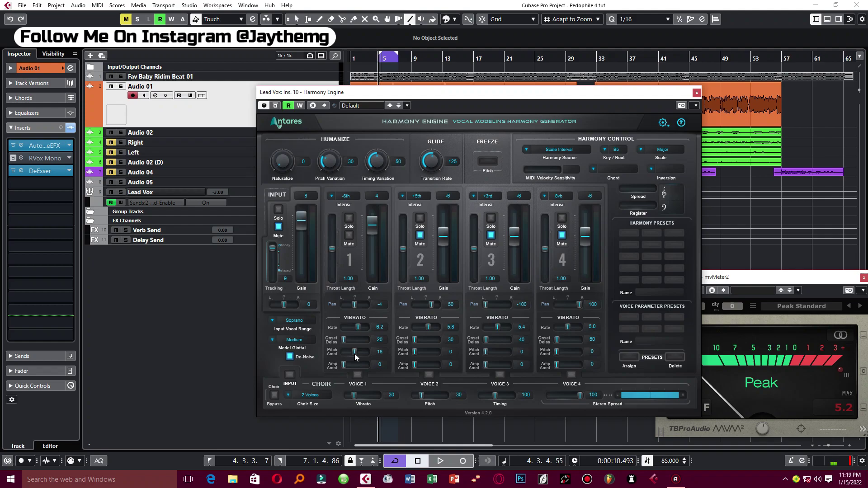
drag(354, 352, 356, 358)
drag(352, 302, 370, 308)
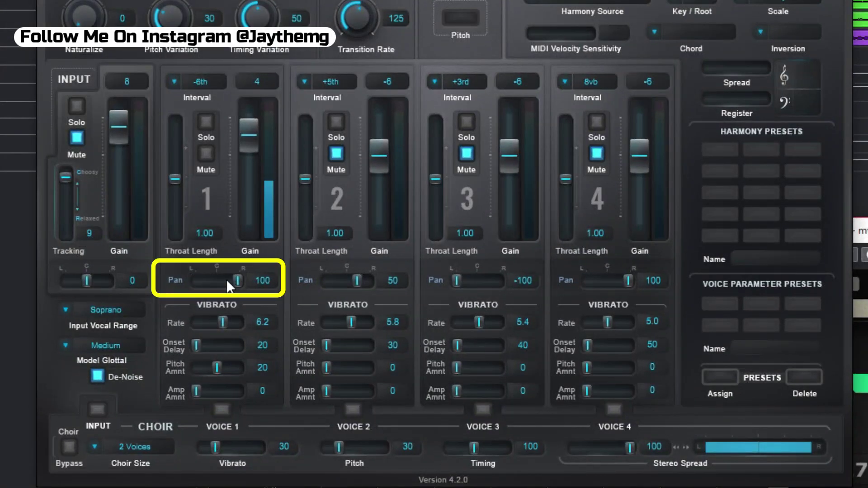
mouse_move(226, 278)
mouse_down()
mouse_move(180, 288)
mouse_move(218, 286)
mouse_up()
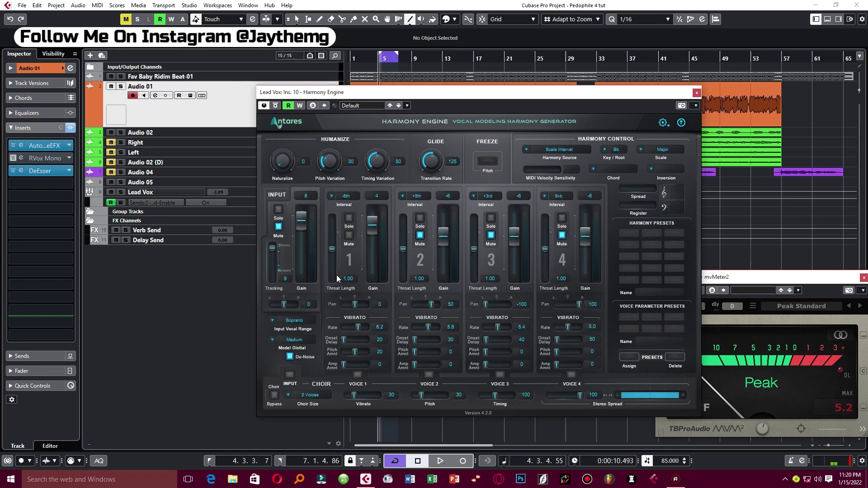
Step: During playback, try voice 1 throat length longer and at 0.85, then settle at 1.01
key(space)
mouse_move(331, 249)
mouse_down()
mouse_move(333, 234)
mouse_move(335, 254)
mouse_up()
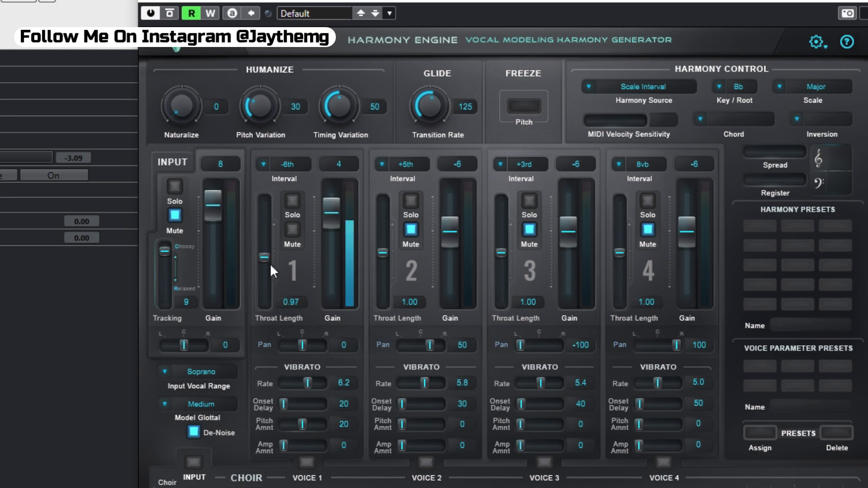
drag(271, 265, 276, 279)
drag(274, 277, 275, 251)
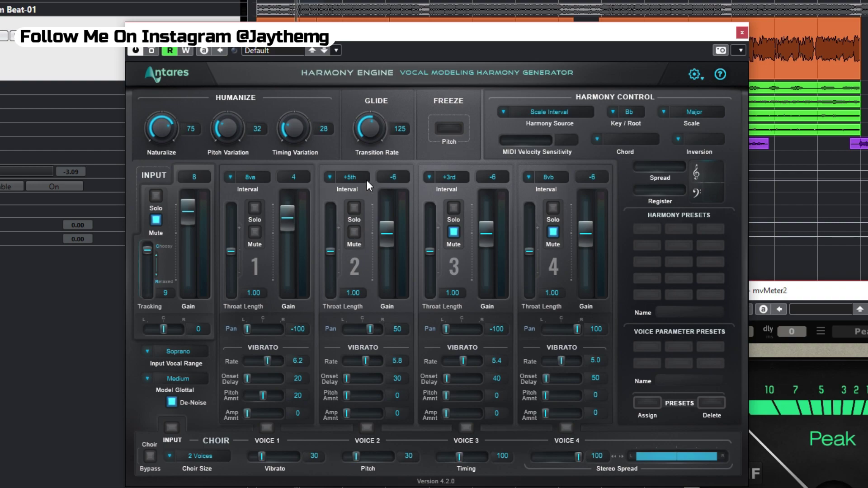
Step: Set voice 2 to 8va, panned hard right at 100, with vibrato pitch amount 20
click(353, 177)
click(341, 266)
drag(370, 330, 495, 341)
drag(349, 397, 365, 393)
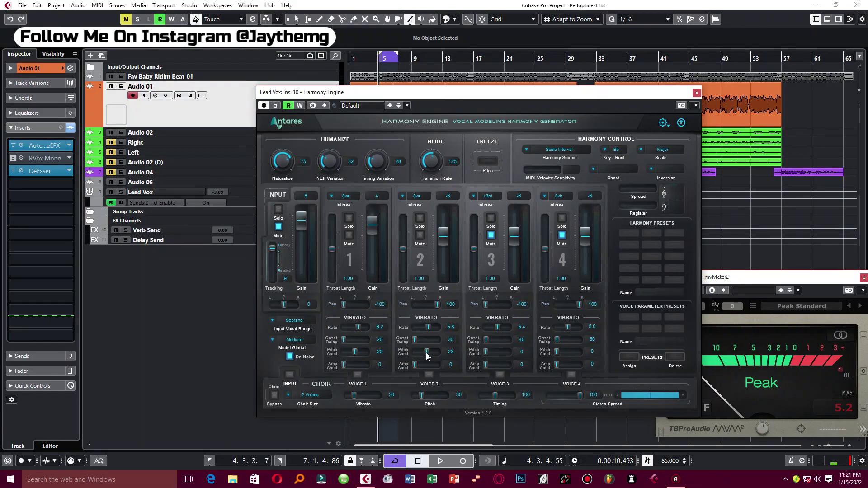
drag(427, 356, 425, 354)
Step: Bring voice 1 and voice 2 gains to -3 while playing back
drag(444, 237, 446, 231)
key(space)
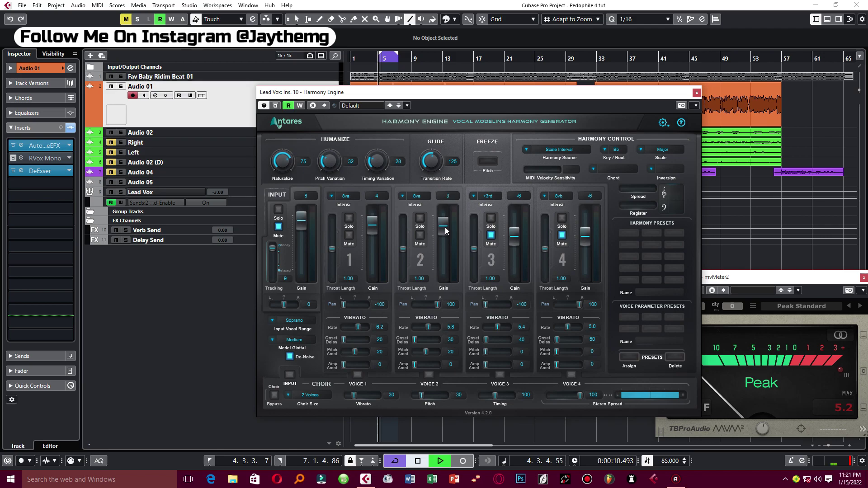
drag(445, 231, 441, 235)
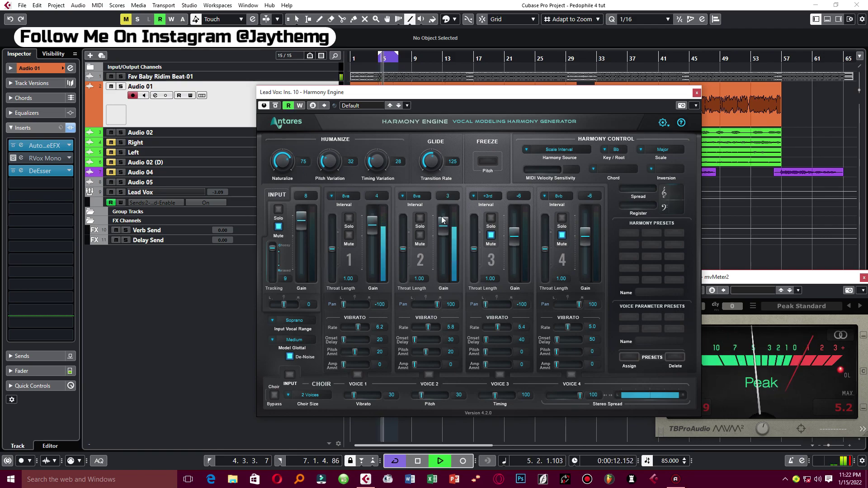
drag(376, 234, 376, 243)
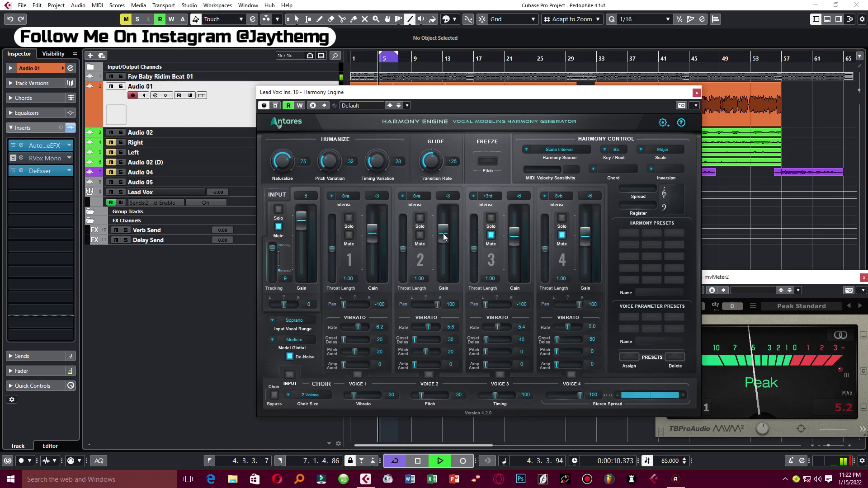
drag(443, 233, 443, 236)
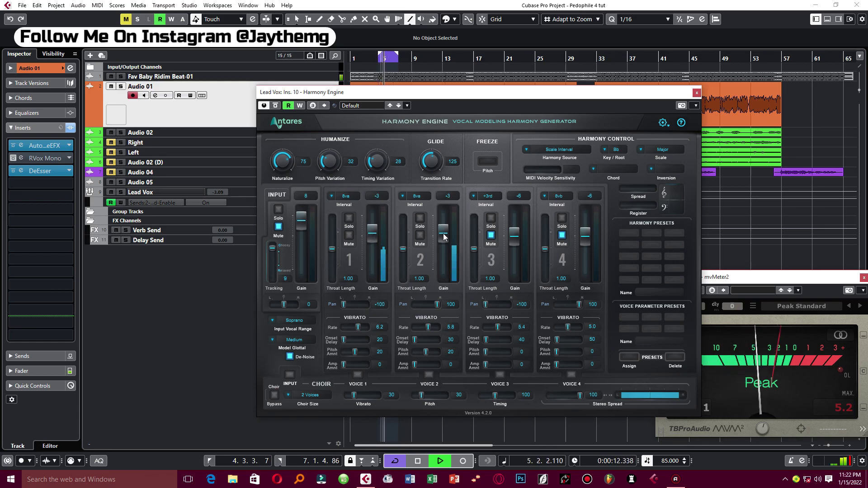
Step: Unmute the original vocal and lower voice 1 gain to -10 and voice 2 to -11
key(space)
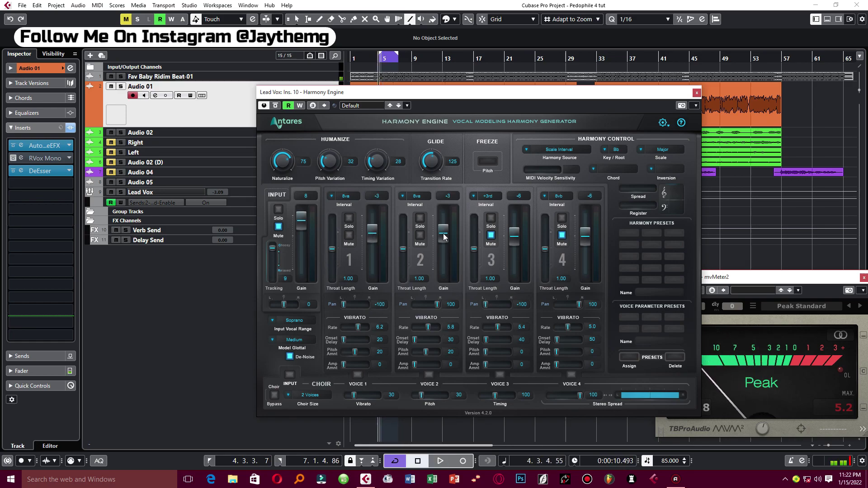
click(278, 228)
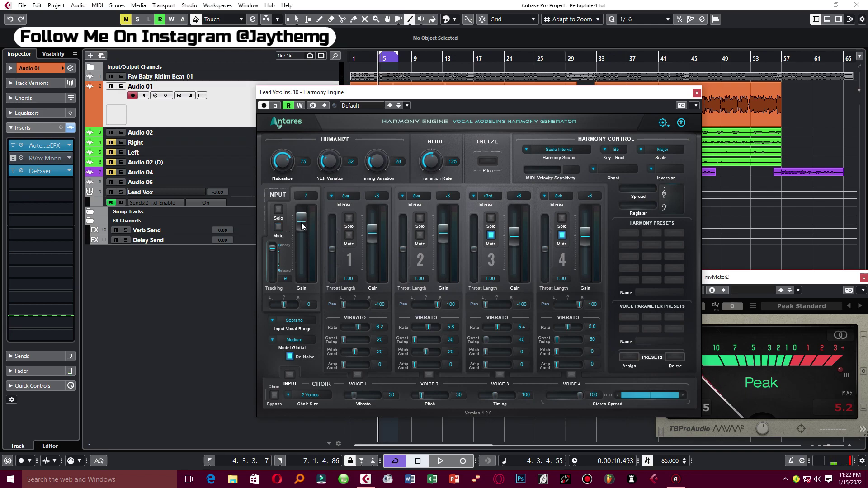
key(space)
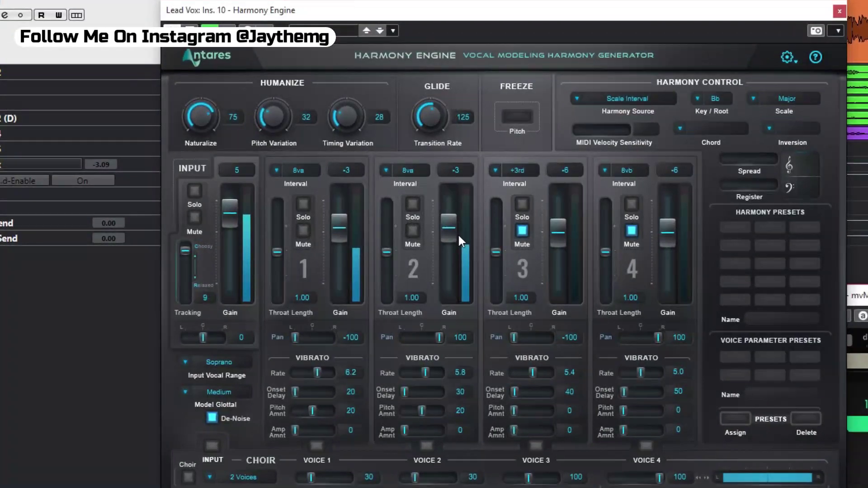
drag(449, 229, 448, 234)
drag(345, 225, 343, 237)
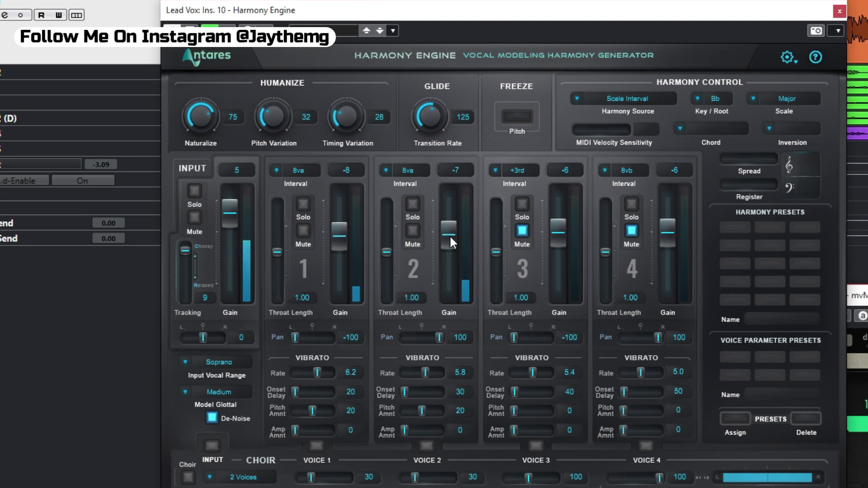
drag(449, 234, 449, 239)
mouse_move(343, 236)
mouse_down()
mouse_move(345, 250)
mouse_move(344, 240)
mouse_move(360, 238)
mouse_up()
drag(445, 233, 446, 240)
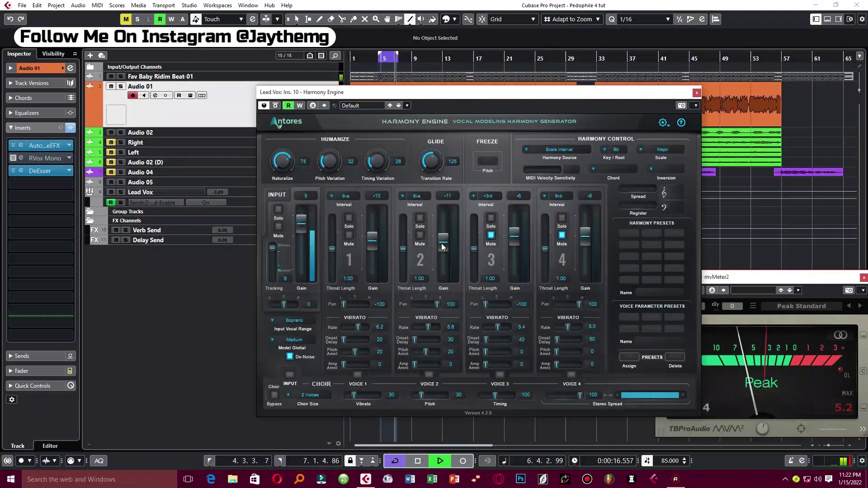
Step: Set voices 3 and 4 to +5th and raise voice 3's vibrato pitch amount to 26
key(space)
click(557, 195)
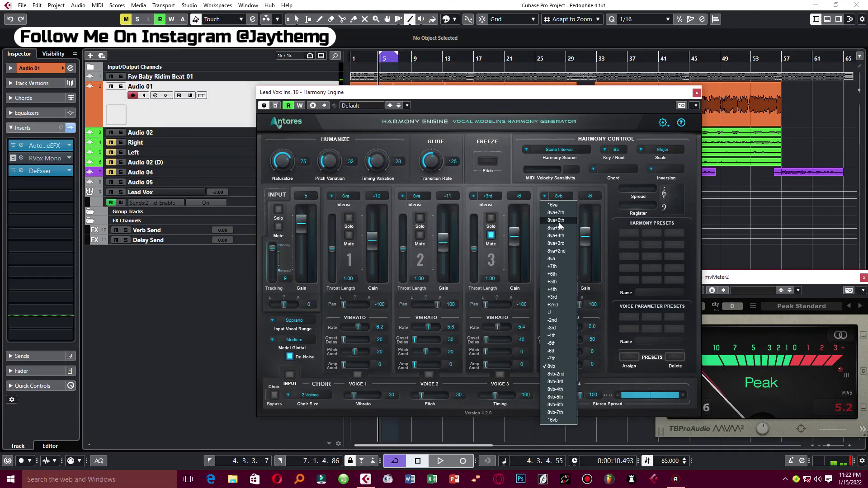
click(487, 196)
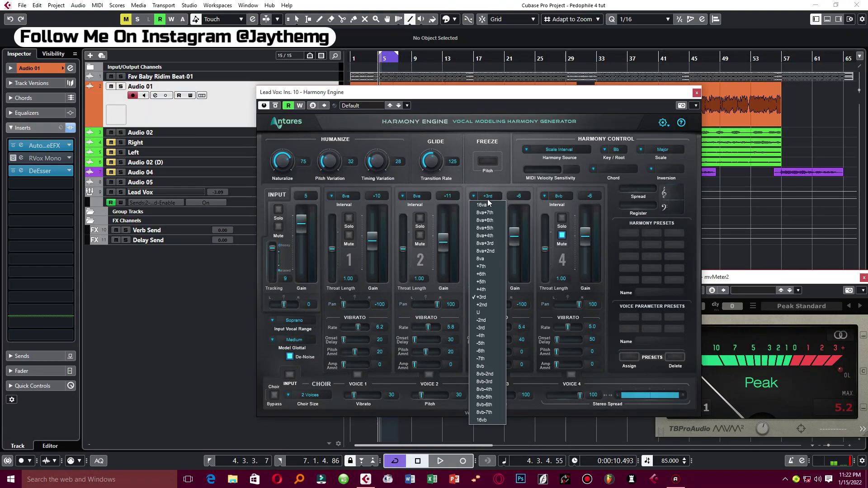
click(482, 280)
click(559, 198)
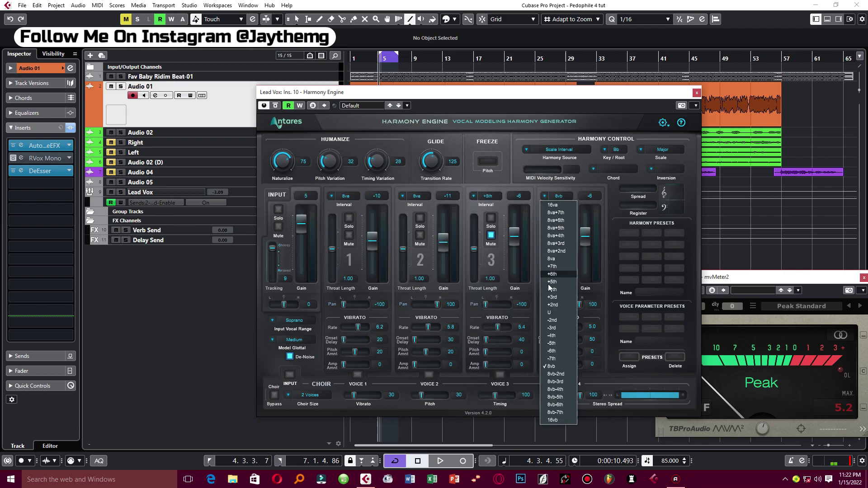
click(558, 284)
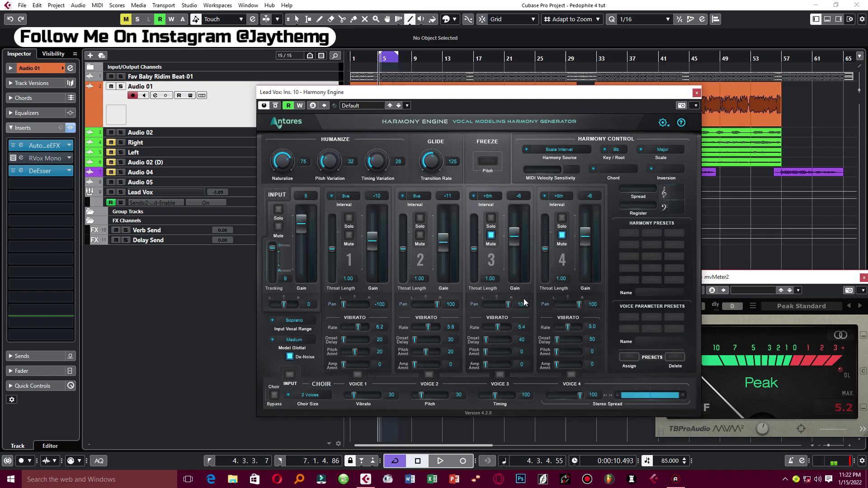
drag(485, 352, 492, 350)
Step: Unmute harmony voices 3 and 4 and lower both gains to -14 during playback
click(490, 235)
click(561, 235)
key(space)
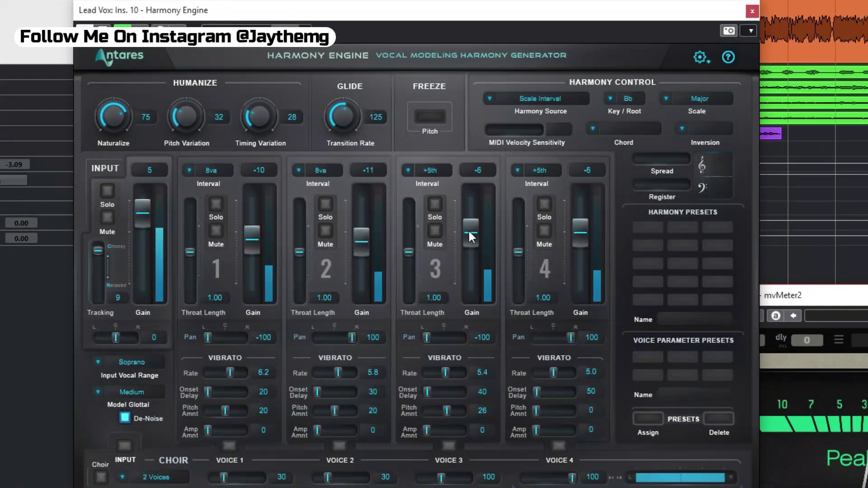
drag(468, 230, 467, 246)
drag(584, 228, 584, 248)
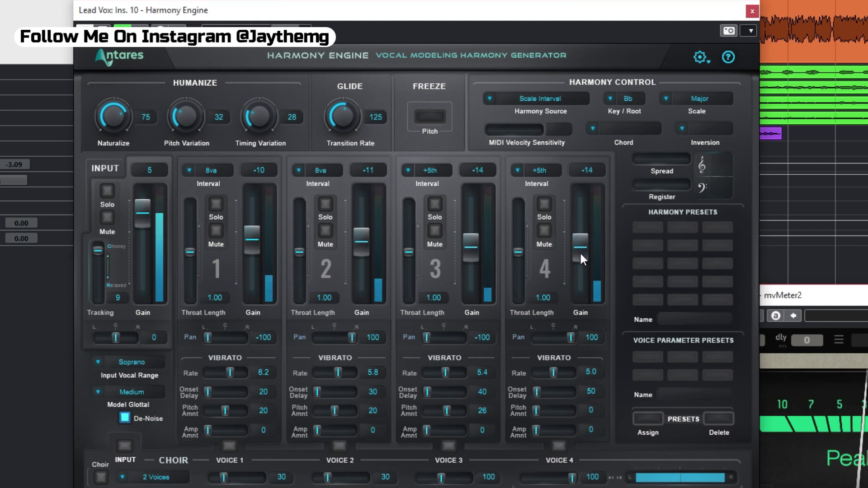
Step: Set voices 1–2 gain to -9 and -10, glide transition rate to 29, then A/B the original vocal
drag(368, 249, 362, 241)
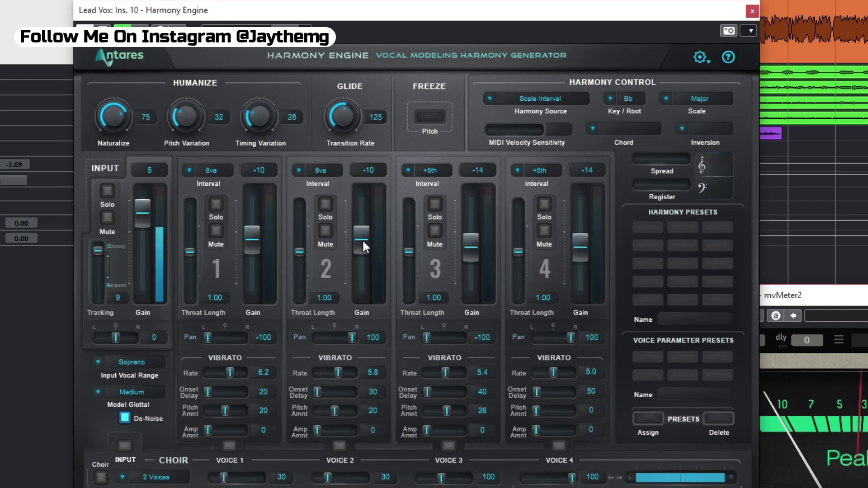
drag(253, 242, 253, 238)
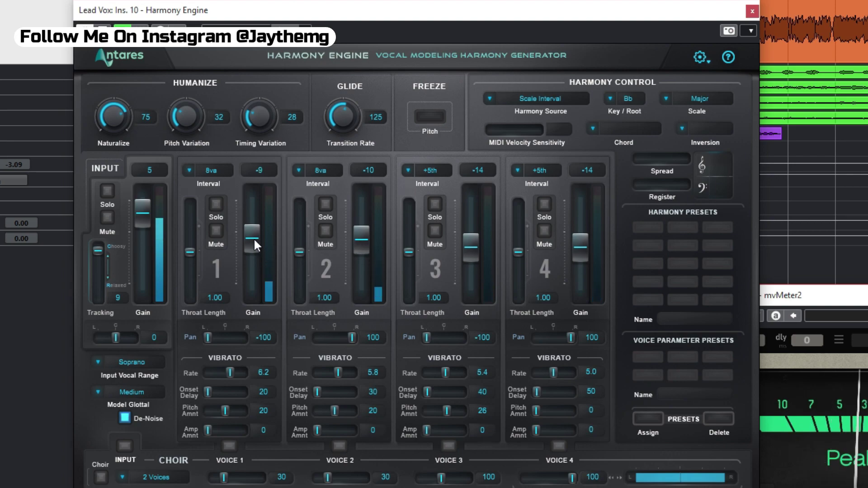
drag(343, 120, 329, 151)
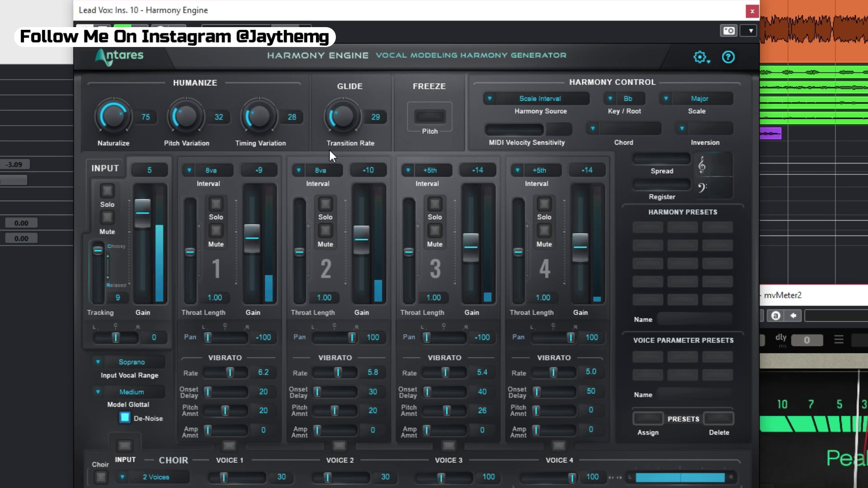
click(105, 217)
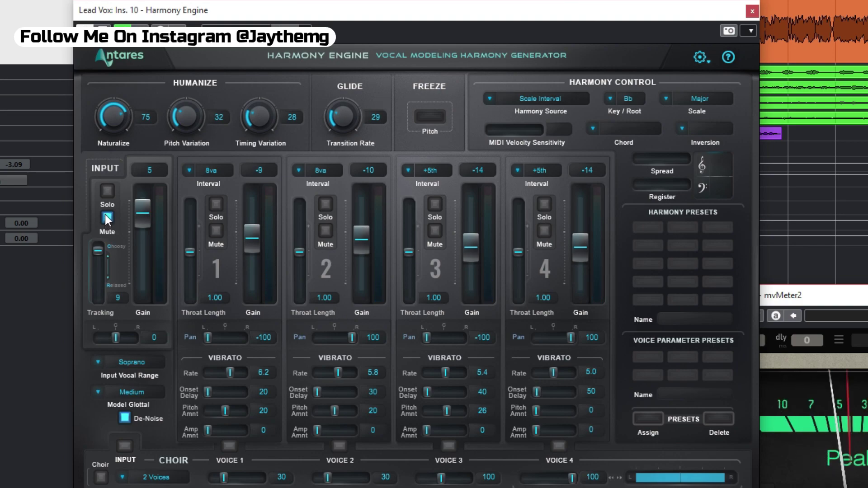
click(105, 215)
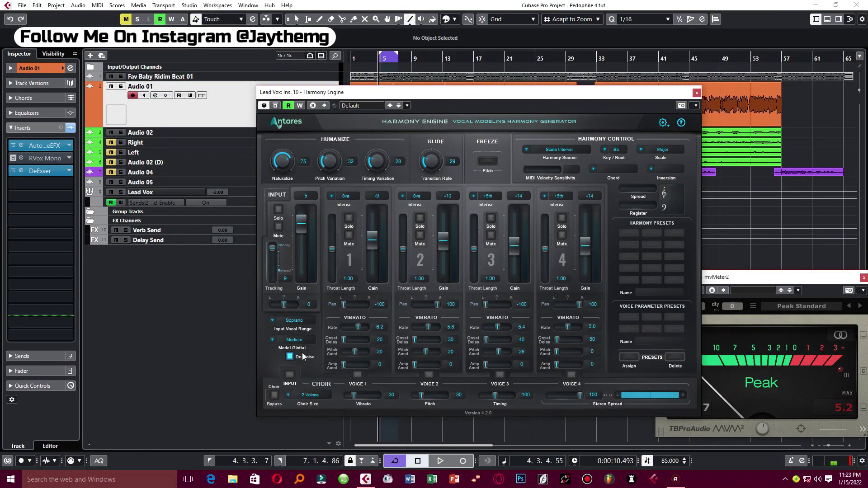
Step: Enable choir on the harmony voices with vibrato raised and choir size 8 Voices, then audition it
click(358, 374)
click(356, 395)
click(312, 394)
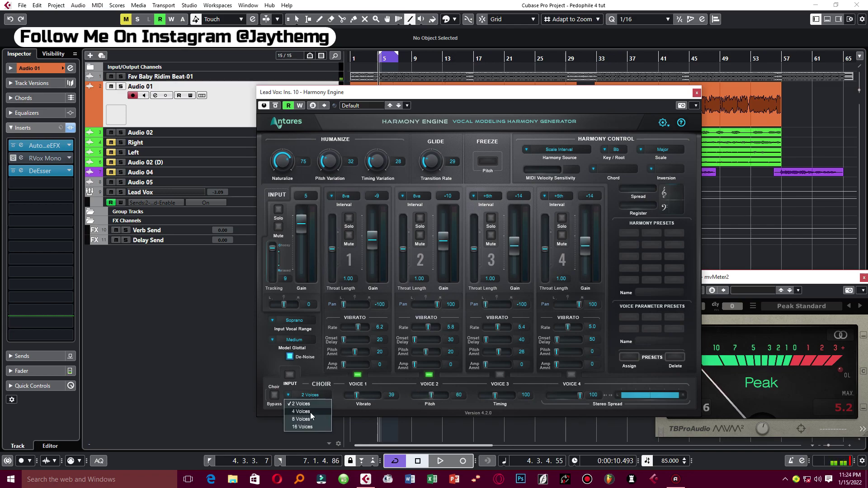
click(302, 419)
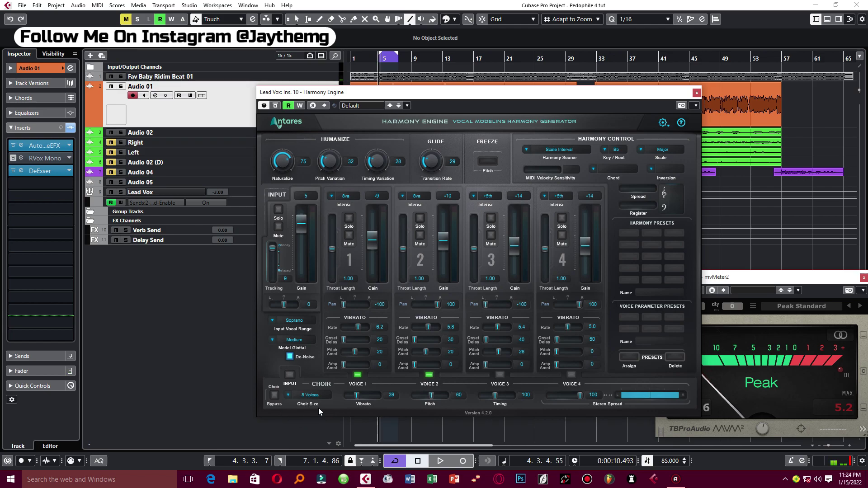
key(space)
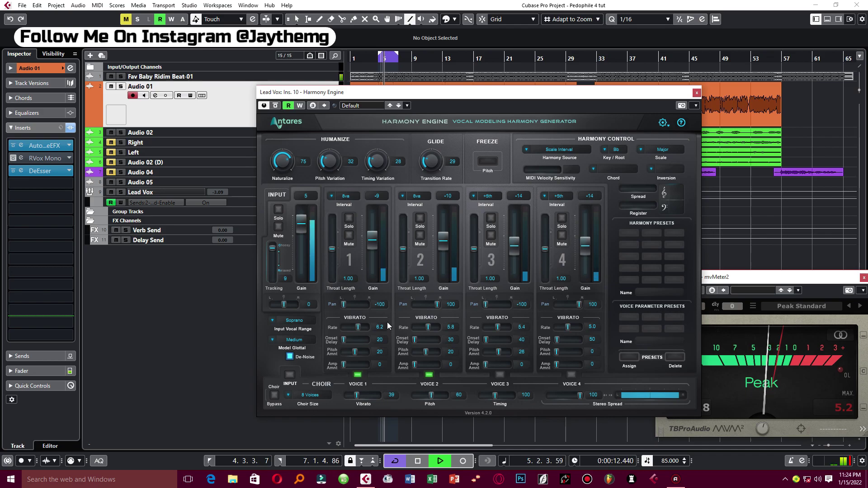
Step: Mute the original vocal, set voice gains to -4, -3, -8, -8, and add voice 4 vibrato depth
click(278, 226)
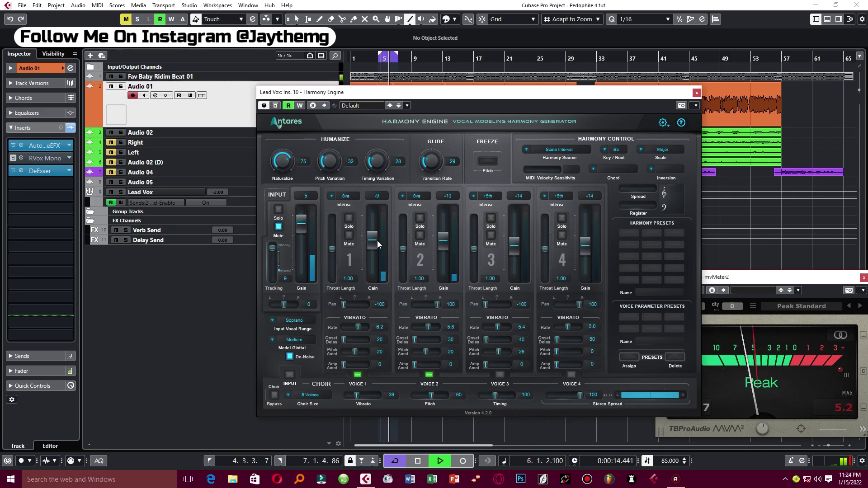
drag(377, 241, 376, 235)
drag(443, 239, 442, 244)
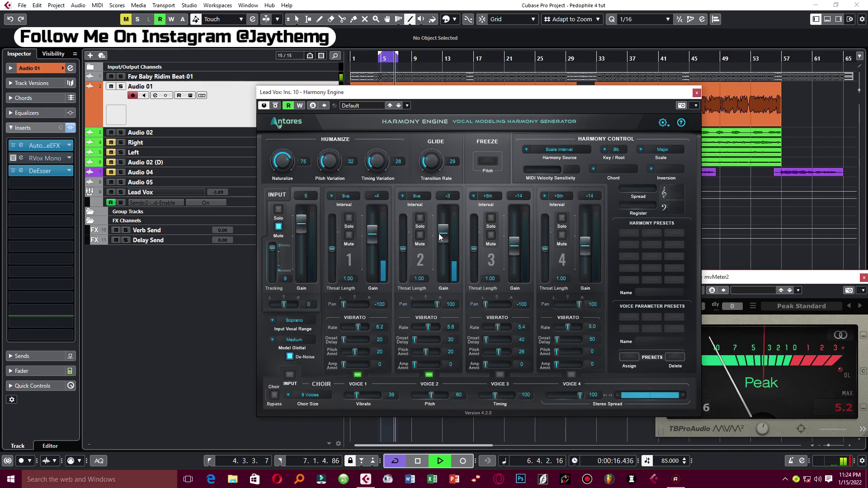
drag(517, 247, 519, 243)
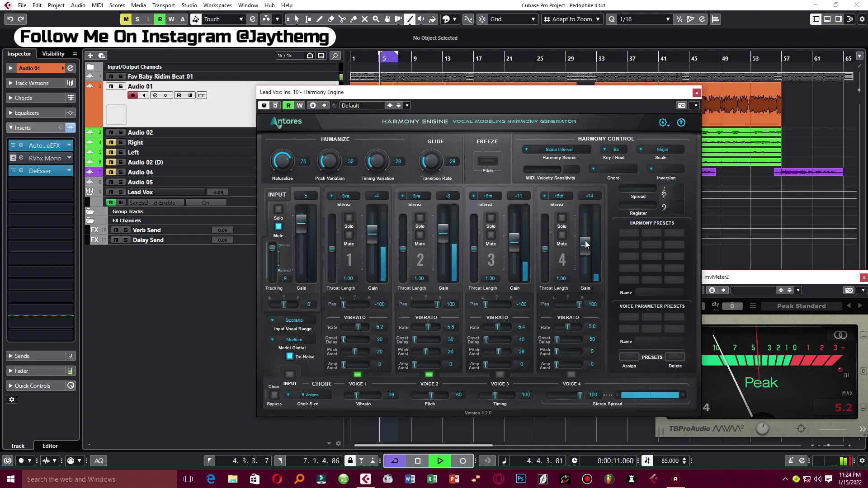
drag(584, 245, 586, 239)
drag(515, 246, 516, 243)
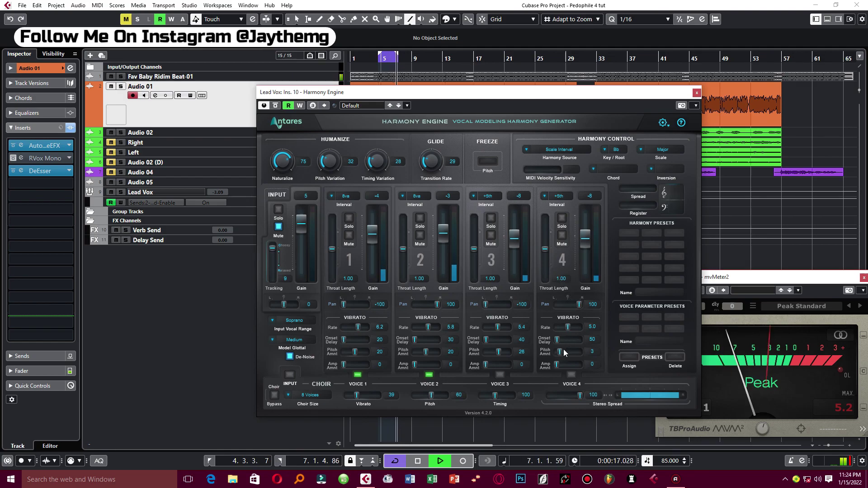
click(566, 351)
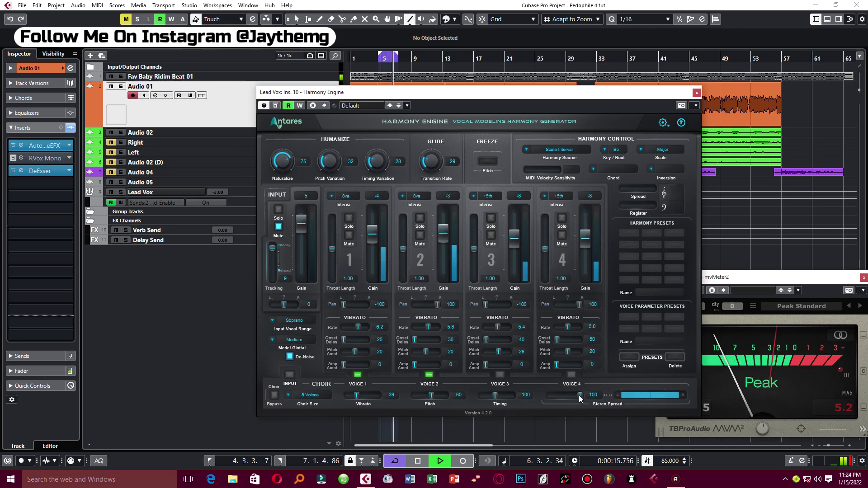
key(space)
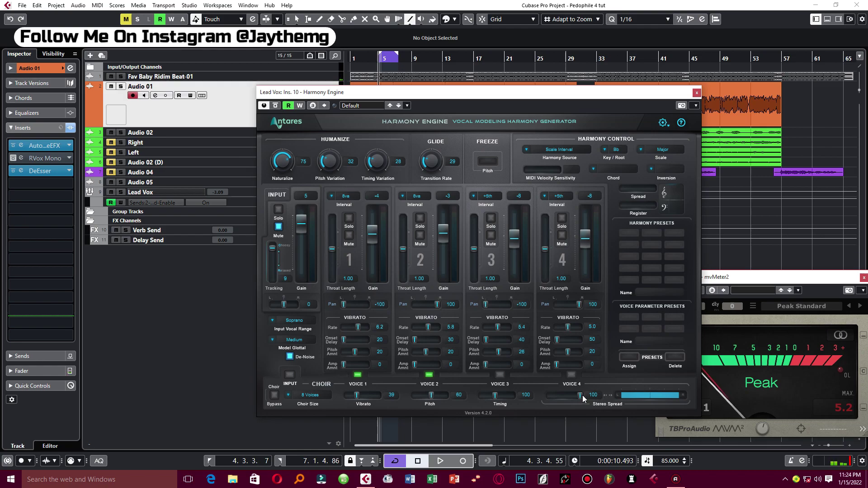
mouse_move(580, 395)
mouse_down()
mouse_move(544, 398)
mouse_move(602, 397)
mouse_move(566, 398)
mouse_move(586, 397)
mouse_up()
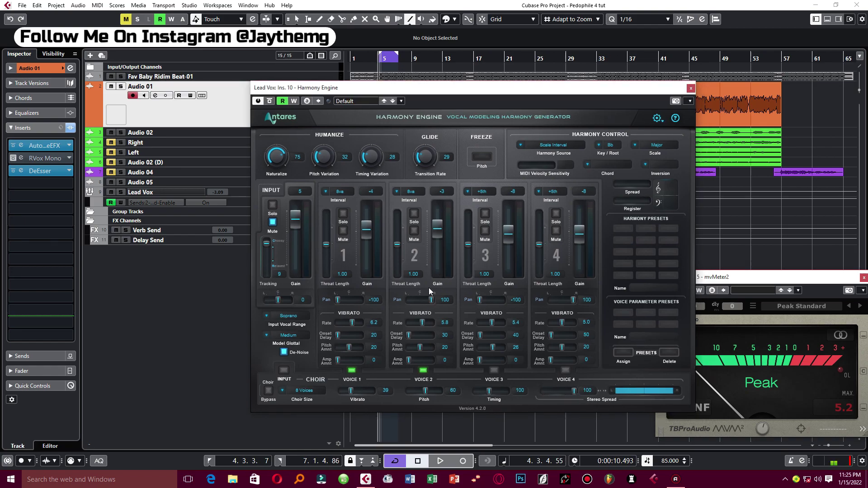